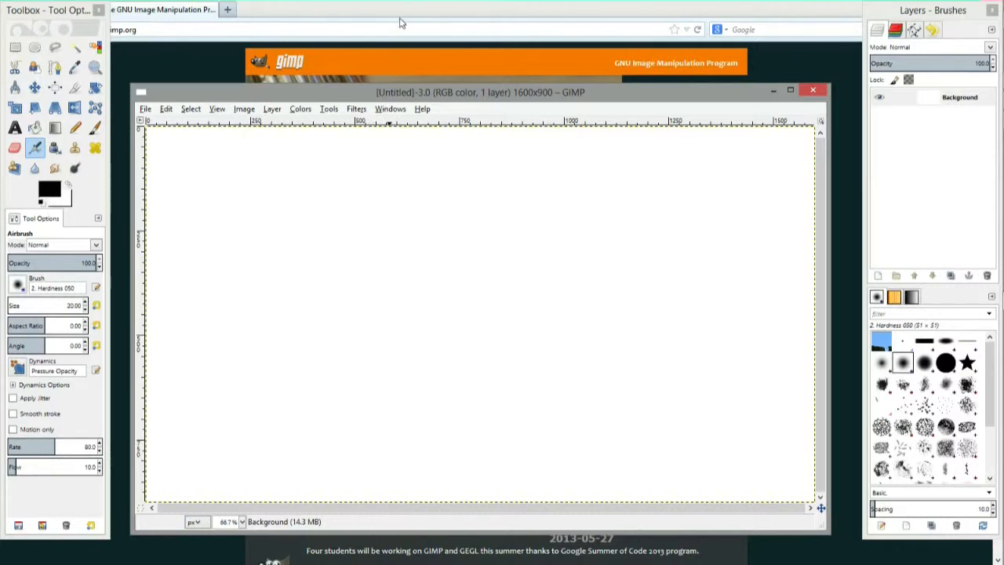
- Switch to Firefox, open the GIMP downloads page and examine the installation options for Unix-like systems, Mac OS X and Windows
{"action": "left_click", "coordinate": [397, 23]}
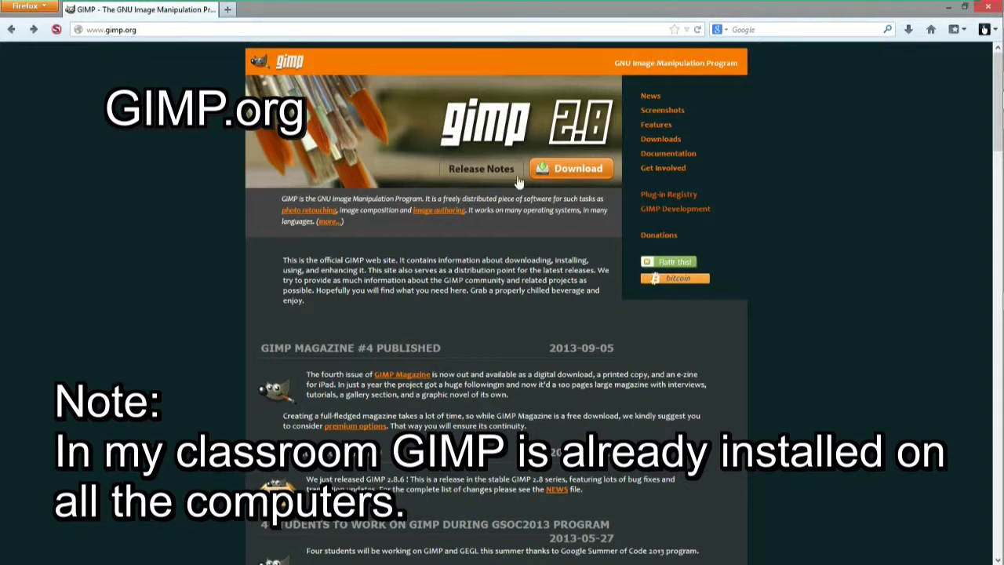
{"action": "left_click", "coordinate": [585, 173]}
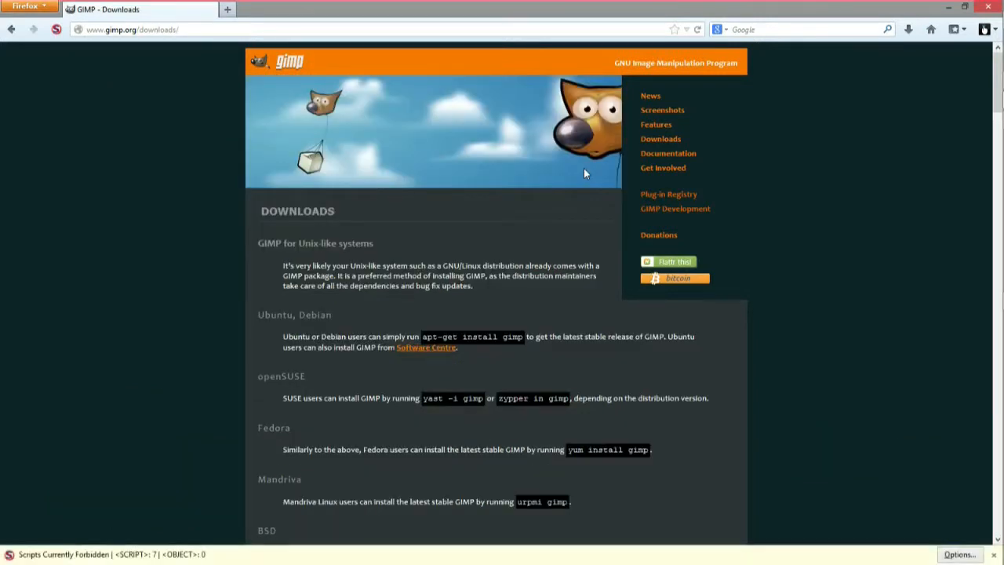
{"action": "scroll", "coordinate": [494, 270], "scroll_direction": "down", "scroll_amount": 1}
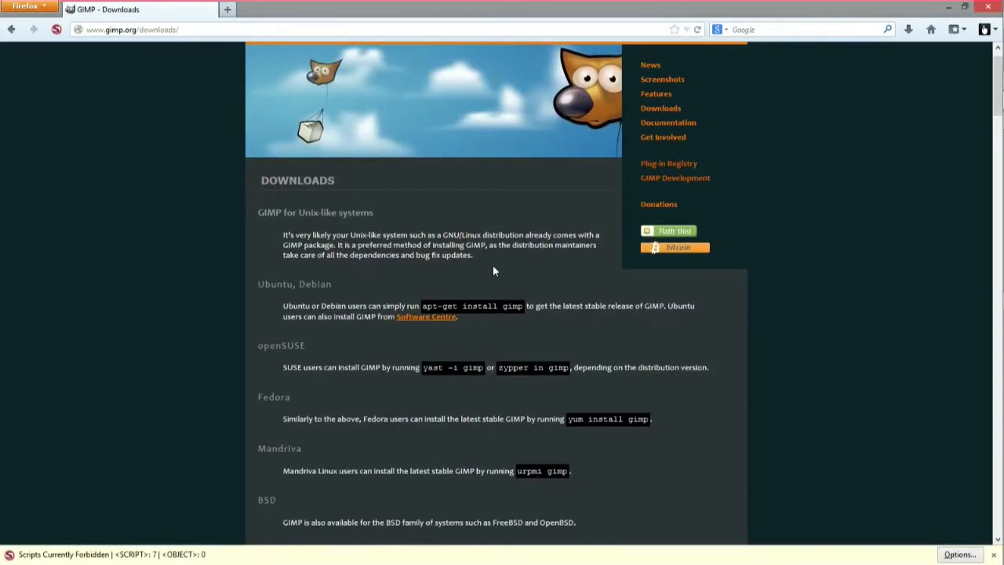
{"action": "scroll", "coordinate": [493, 271], "scroll_direction": "down", "scroll_amount": 1}
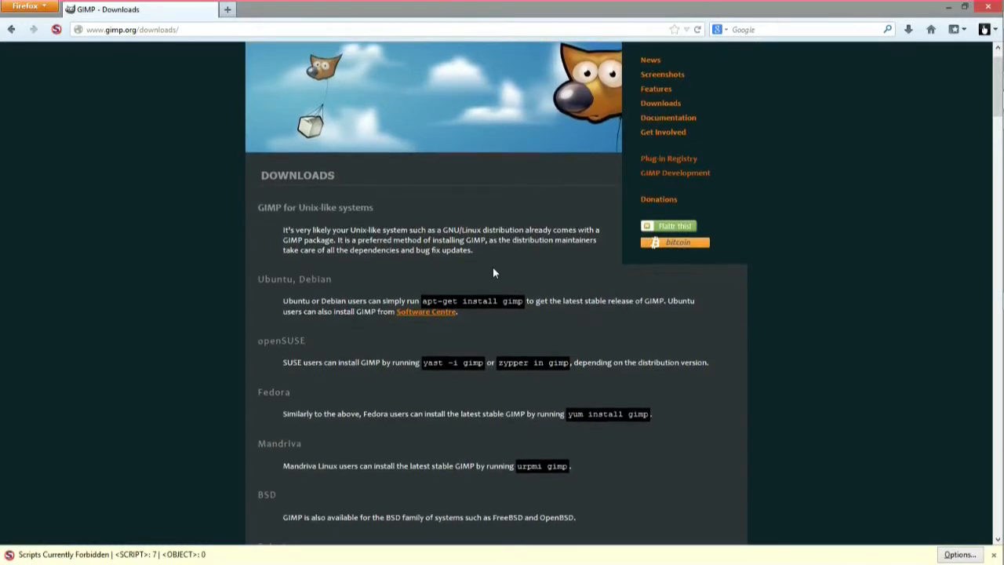
{"action": "scroll", "coordinate": [354, 306], "scroll_direction": "down", "scroll_amount": 5}
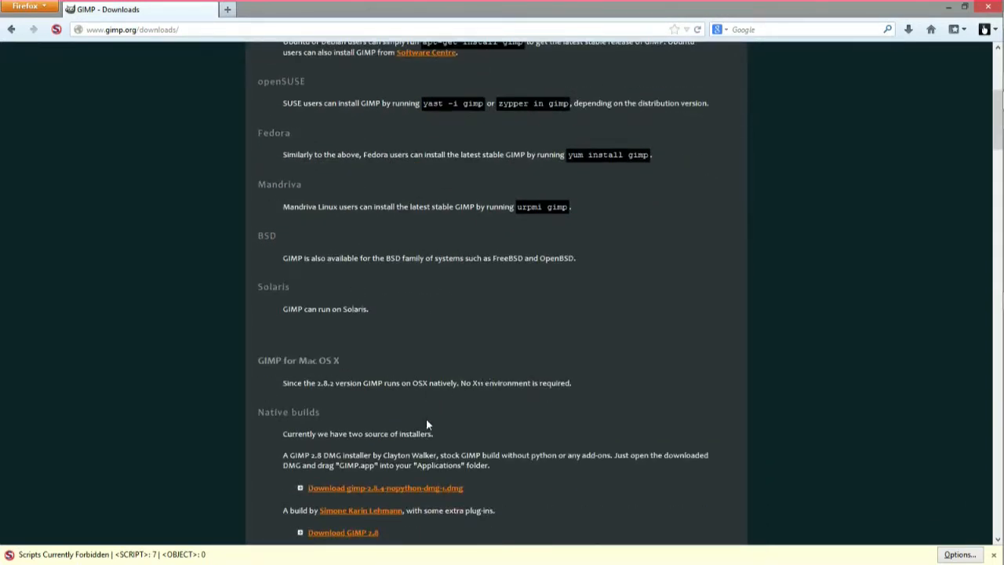
{"action": "scroll", "coordinate": [427, 424], "scroll_direction": "down", "scroll_amount": 1}
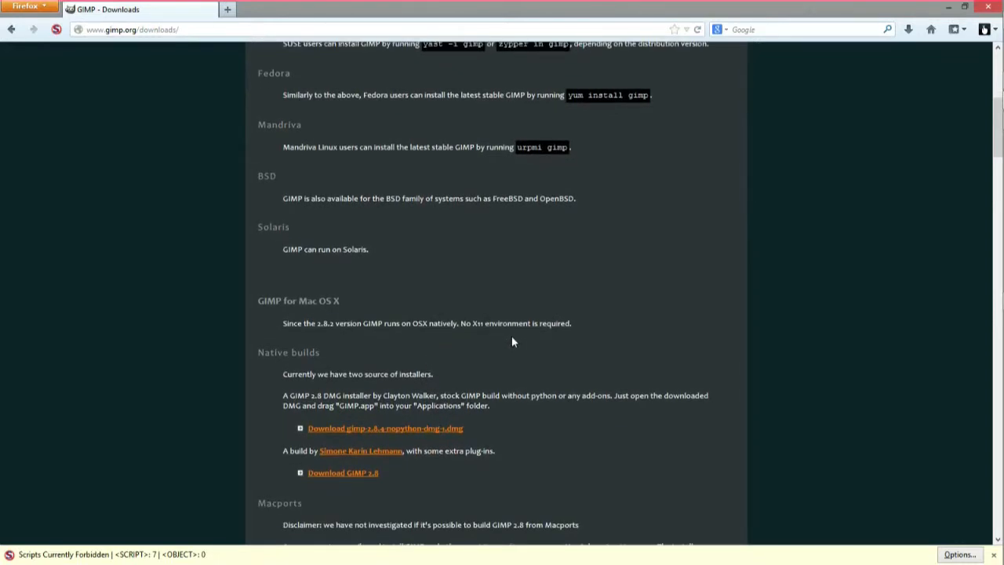
{"action": "scroll", "coordinate": [514, 340], "scroll_direction": "down", "scroll_amount": 1}
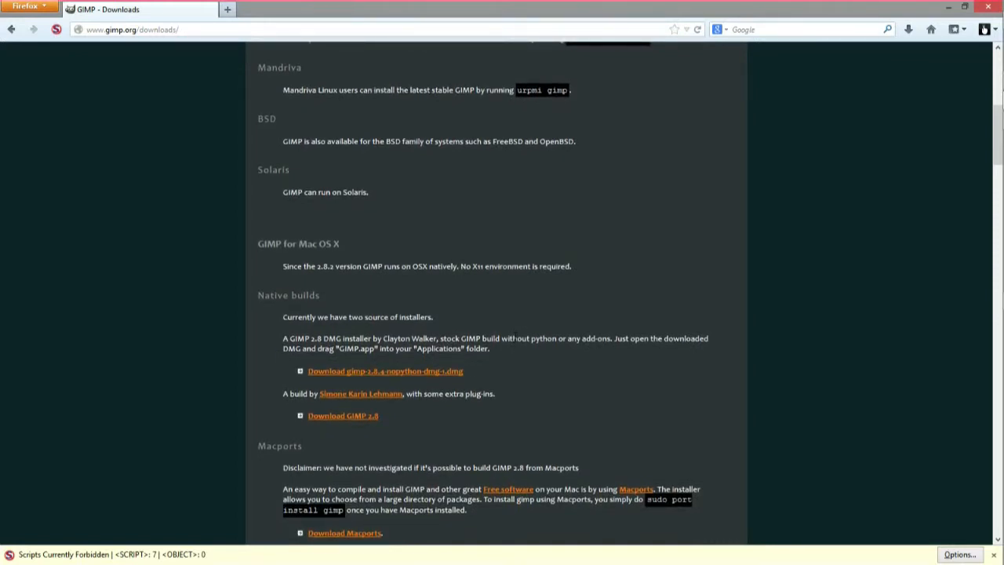
{"action": "scroll", "coordinate": [514, 338], "scroll_direction": "down", "scroll_amount": 8}
{"action": "scroll", "coordinate": [513, 345], "scroll_direction": "down", "scroll_amount": 2}
{"action": "scroll", "coordinate": [514, 346], "scroll_direction": "up", "scroll_amount": 2}
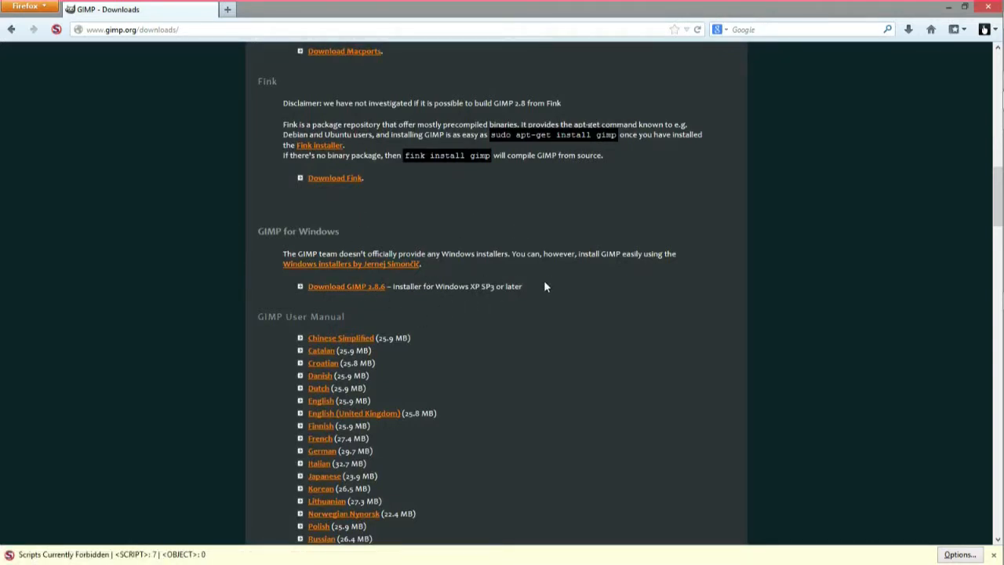
- Switch to GIMP, create a new image from the clipboard screenshot and activate the Crop tool
{"action": "key", "text": "alt+Tab"}
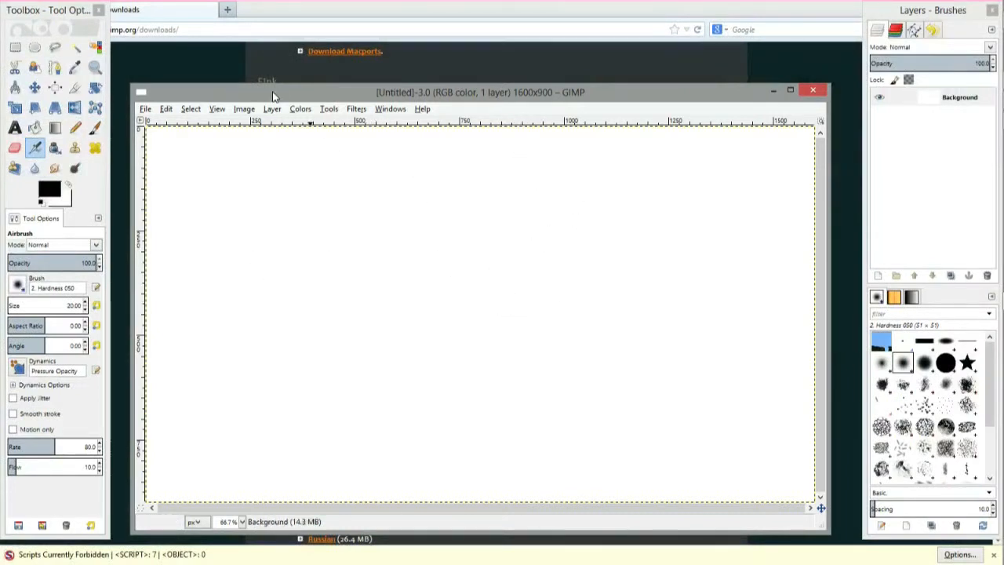
{"action": "left_click_drag", "start_coordinate": [272, 91], "coordinate": [282, 75]}
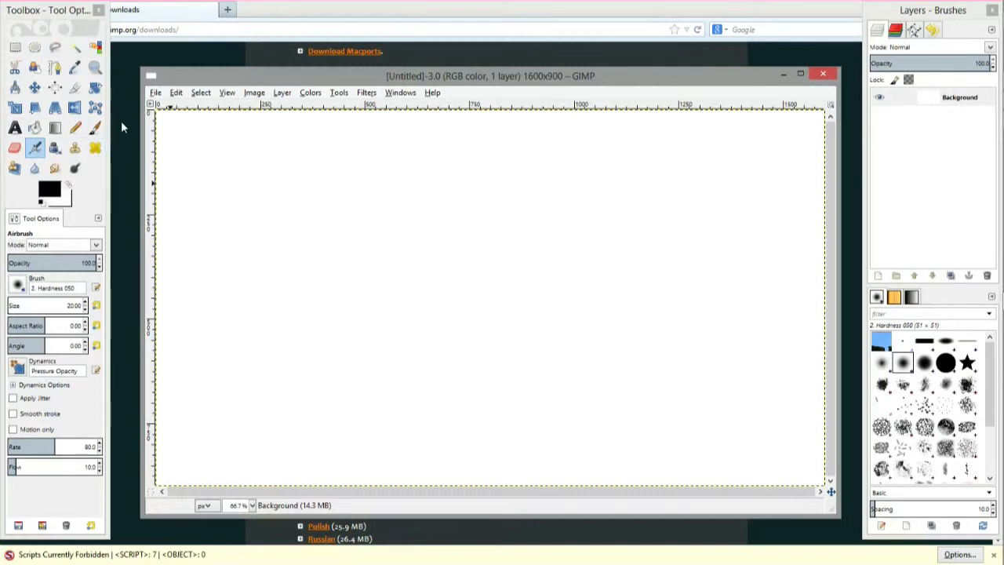
{"action": "left_click", "coordinate": [157, 94]}
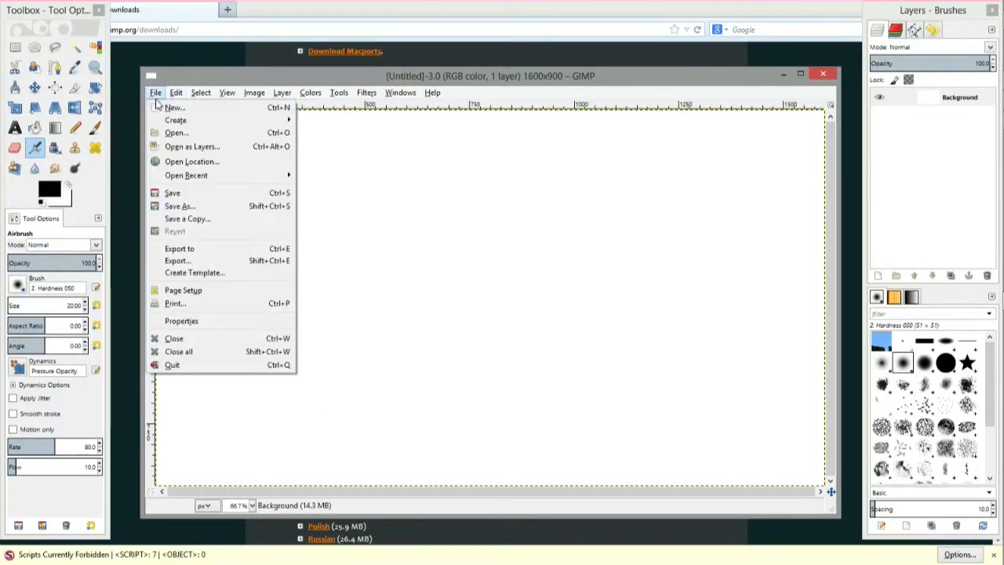
{"action": "mouse_move", "coordinate": [158, 125]}
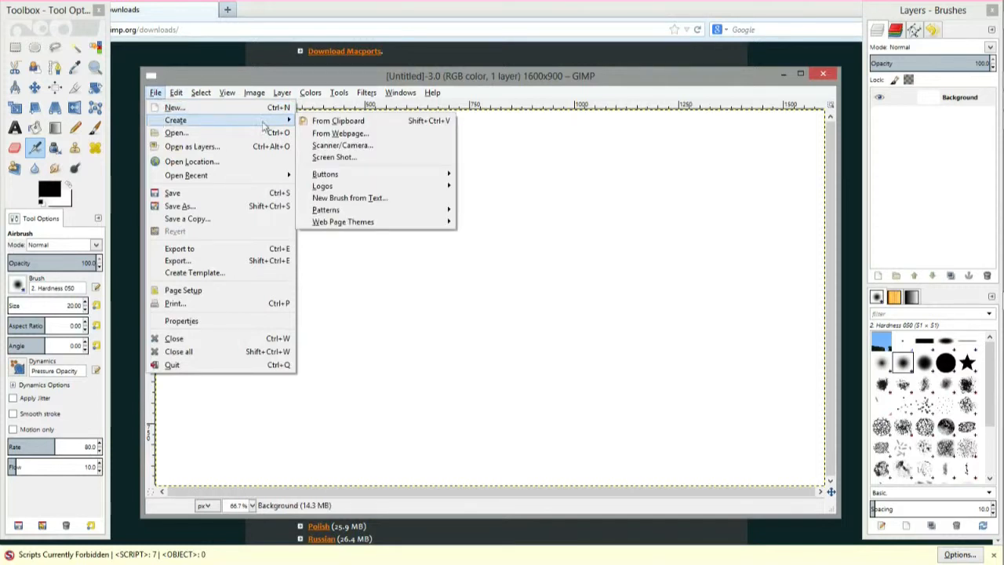
{"action": "left_click", "coordinate": [323, 126]}
{"action": "left_click_drag", "start_coordinate": [317, 115], "coordinate": [361, 44]}
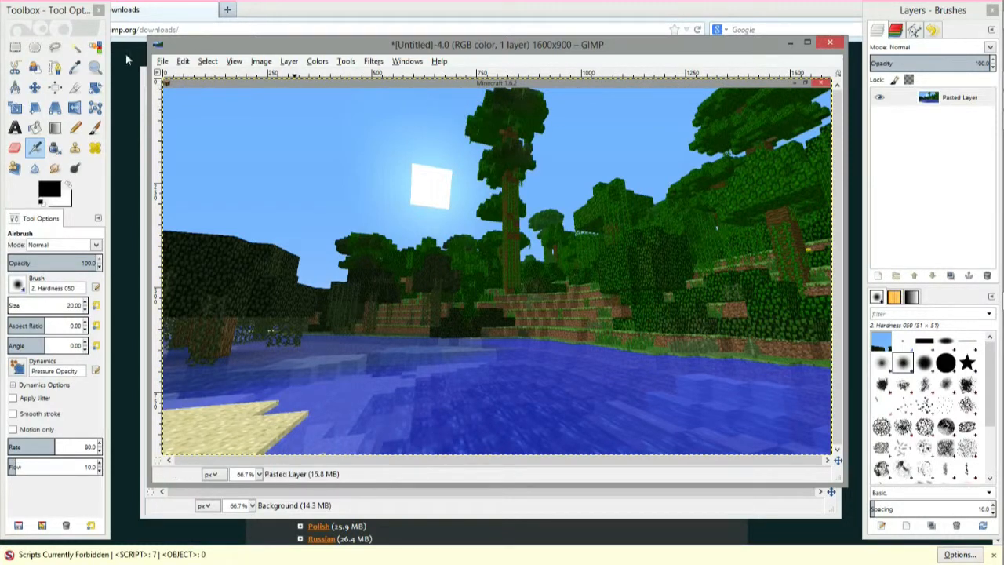
{"action": "left_click", "coordinate": [75, 89]}
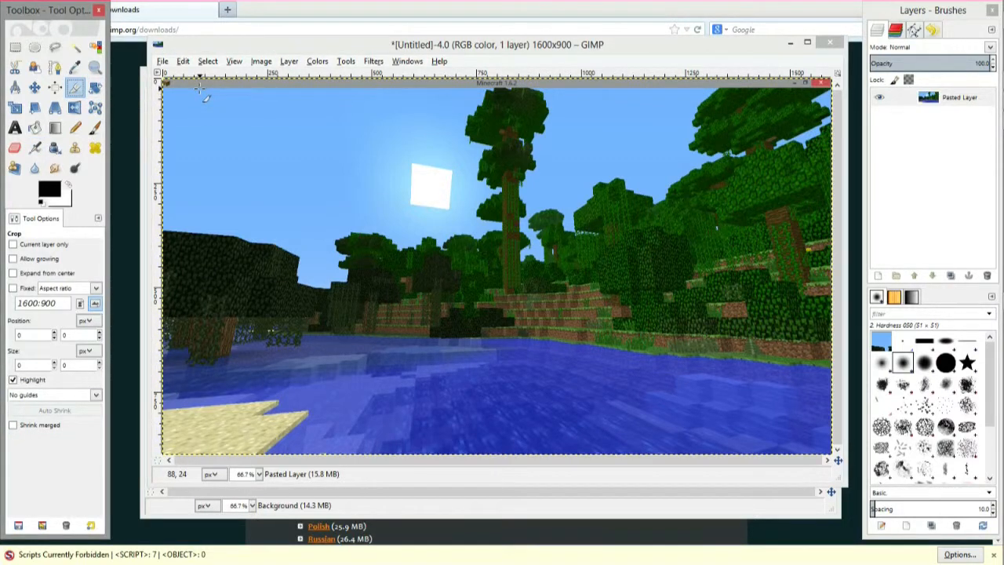
{"action": "left_click_drag", "start_coordinate": [200, 88], "coordinate": [834, 400]}
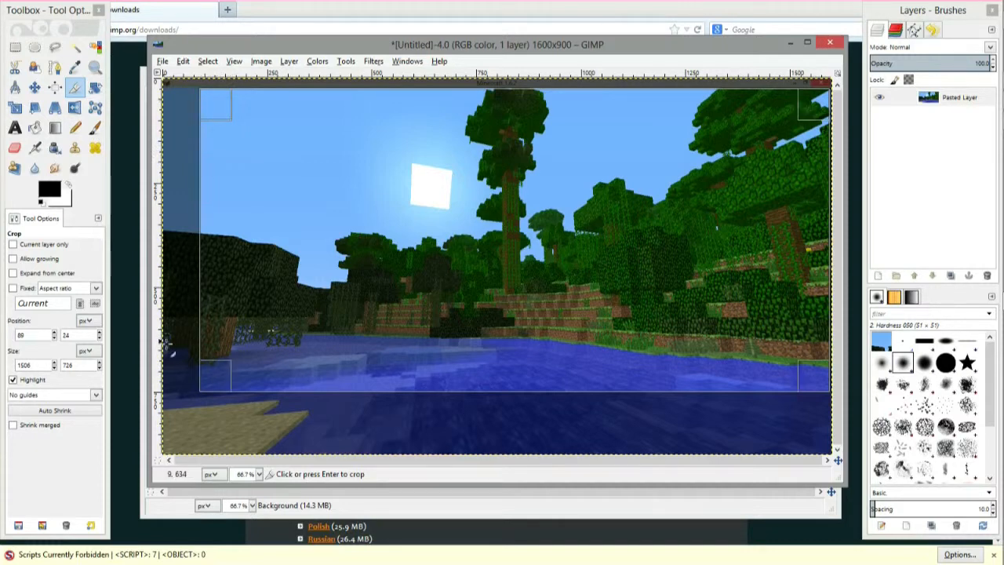
{"action": "left_click_drag", "start_coordinate": [218, 372], "coordinate": [332, 354]}
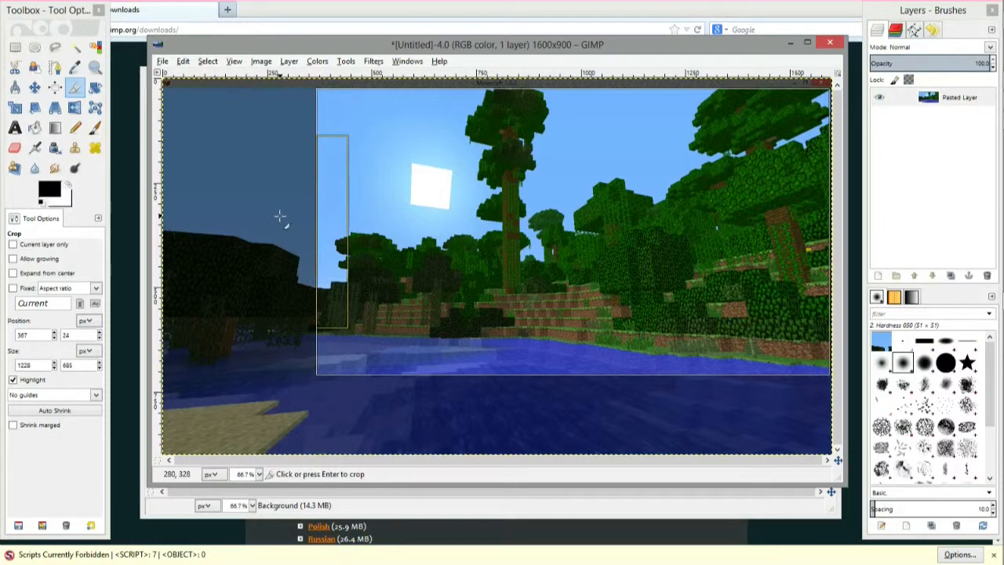
{"action": "left_click", "coordinate": [259, 232]}
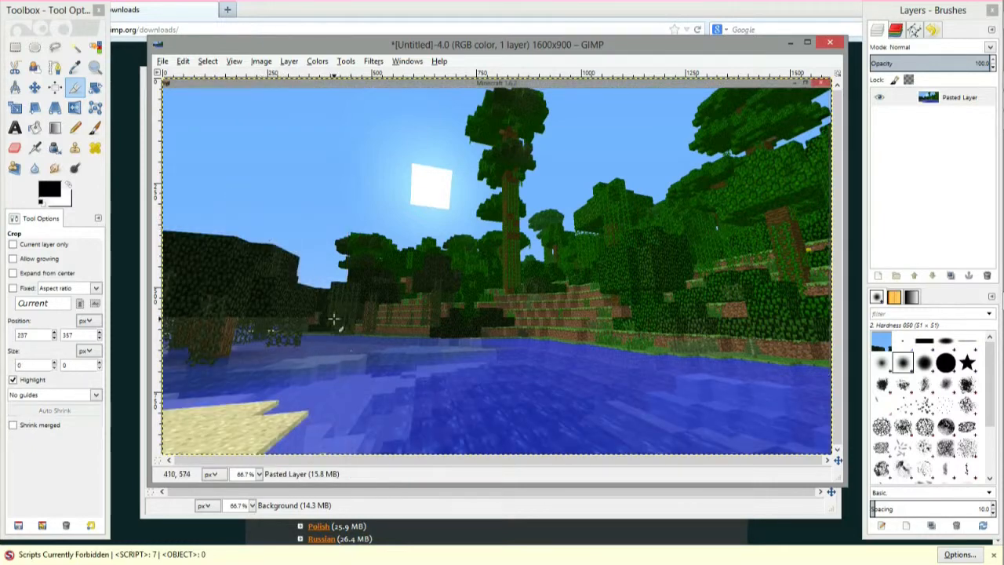
- Crop the screenshot to about 1246 × 663 px, keeping the sun and trees with a strip of water
{"action": "mouse_move", "coordinate": [309, 365]}
{"action": "left_mouse_down"}
{"action": "mouse_move", "coordinate": [343, 314]}
{"action": "mouse_move", "coordinate": [529, 266]}
{"action": "mouse_move", "coordinate": [588, 149]}
{"action": "mouse_move", "coordinate": [785, 110]}
{"action": "mouse_move", "coordinate": [834, 84]}
{"action": "left_mouse_up"}
{"action": "left_click", "coordinate": [632, 216]}
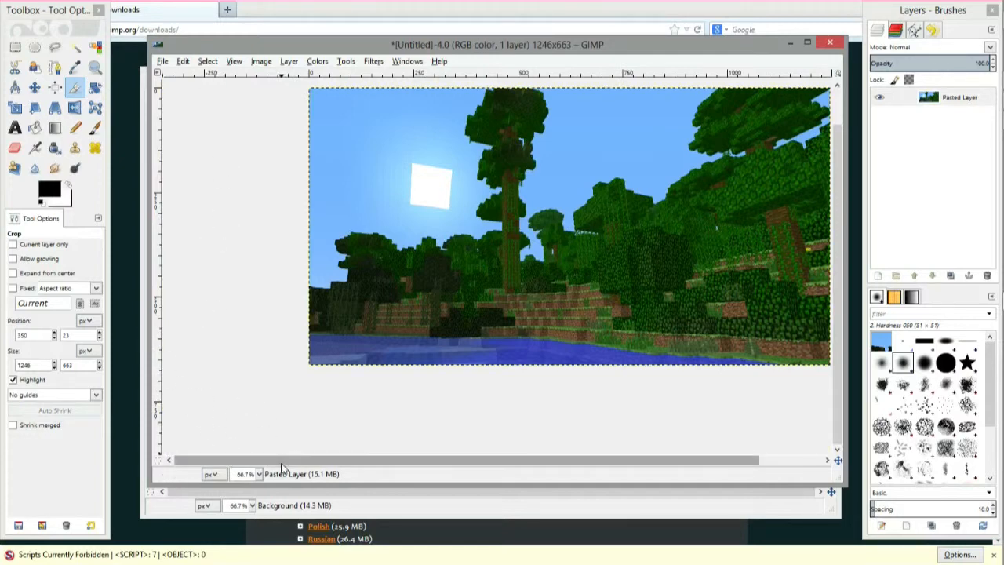
{"action": "left_click_drag", "start_coordinate": [282, 465], "coordinate": [385, 448]}
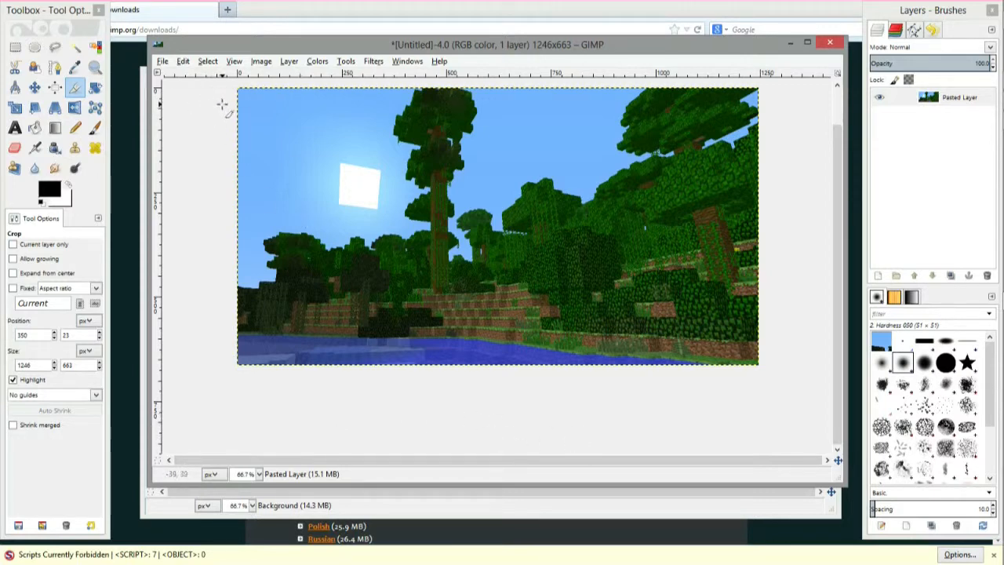
{"action": "left_click", "coordinate": [162, 62]}
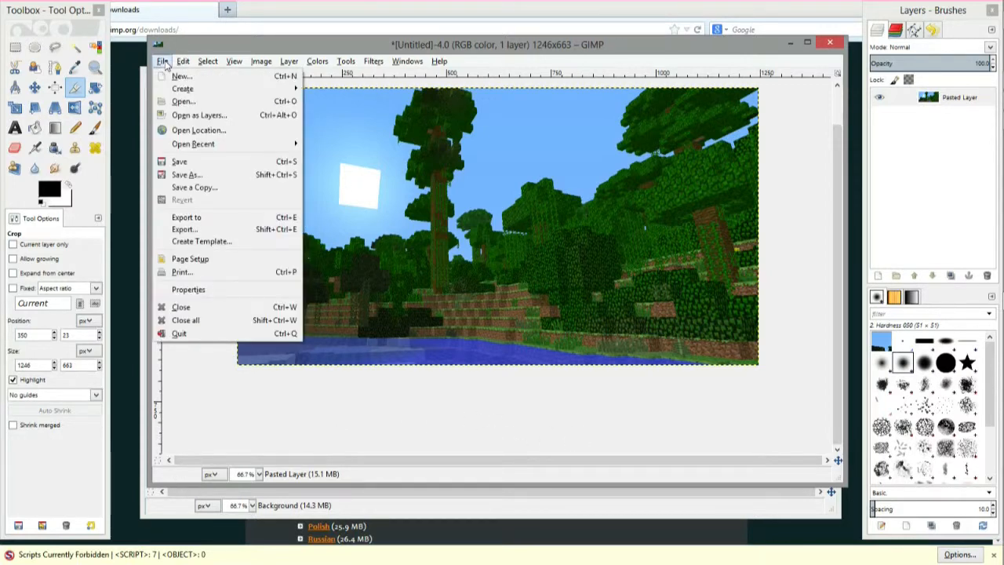
{"action": "left_click", "coordinate": [190, 164]}
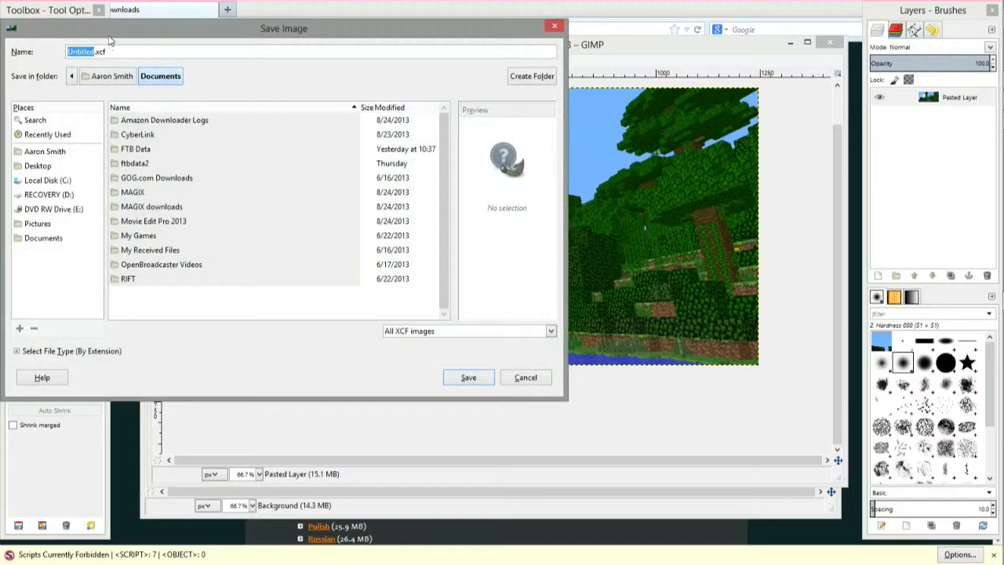
{"action": "left_click_drag", "start_coordinate": [111, 30], "coordinate": [330, 102]}
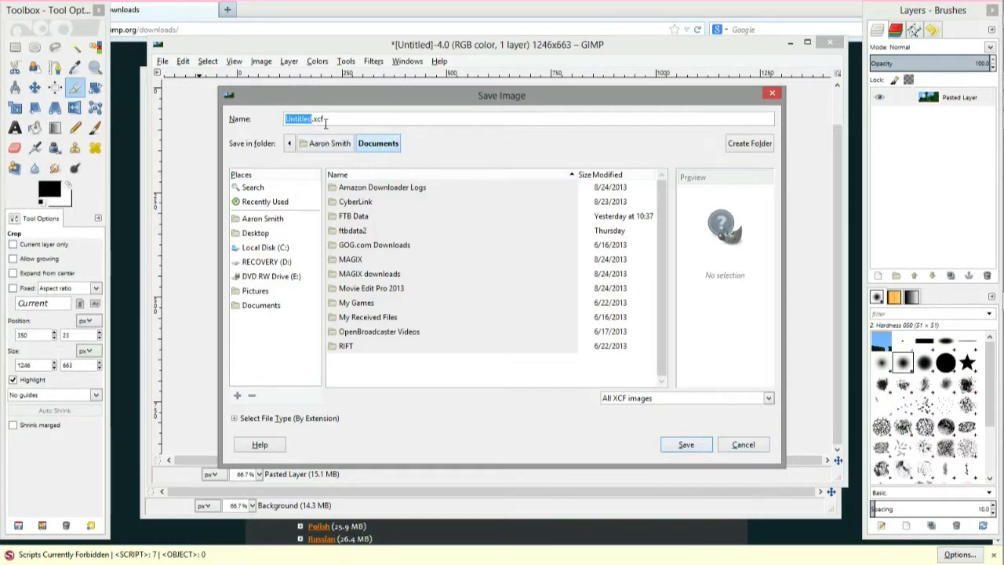
{"action": "left_click", "coordinate": [743, 444]}
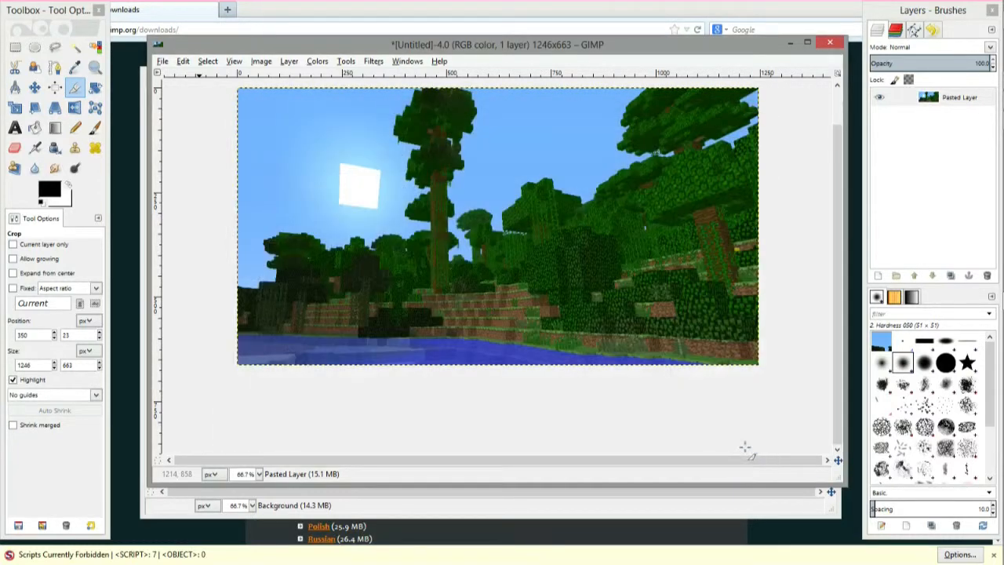
- Start exporting the cropped image to the Documents folder and name the file MinecraftJungle
{"action": "left_click", "coordinate": [164, 62]}
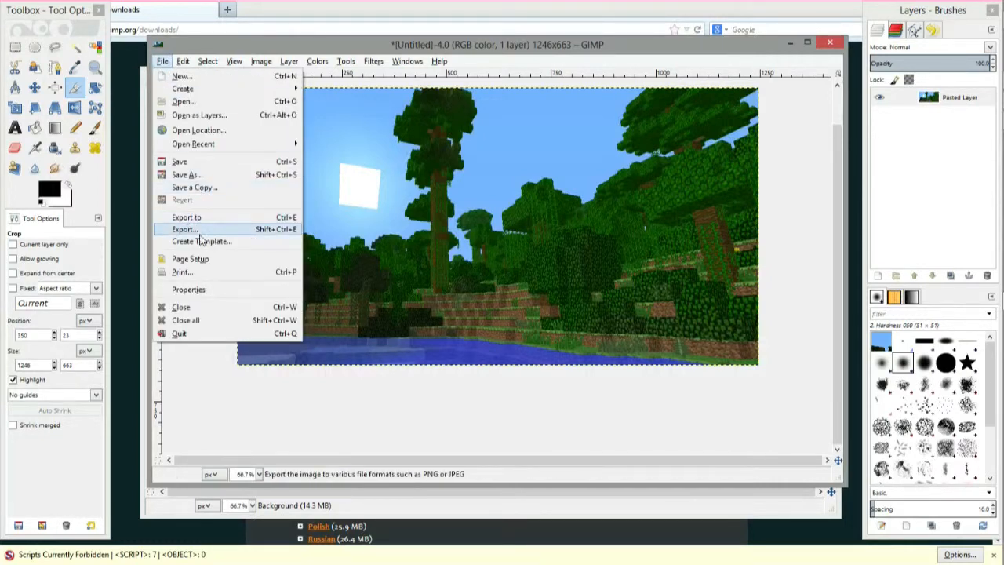
{"action": "left_click", "coordinate": [224, 232]}
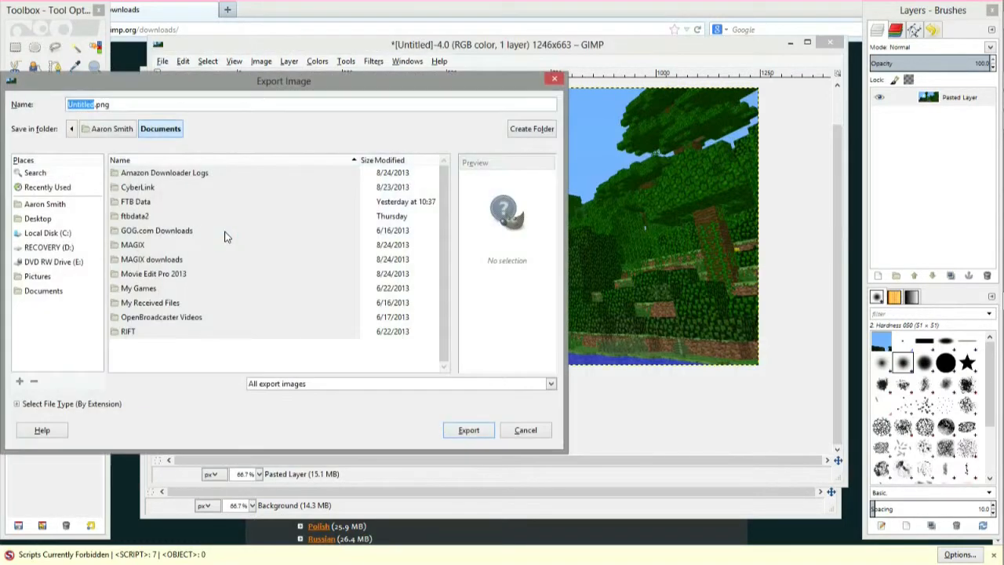
{"action": "left_click_drag", "start_coordinate": [165, 84], "coordinate": [430, 112]}
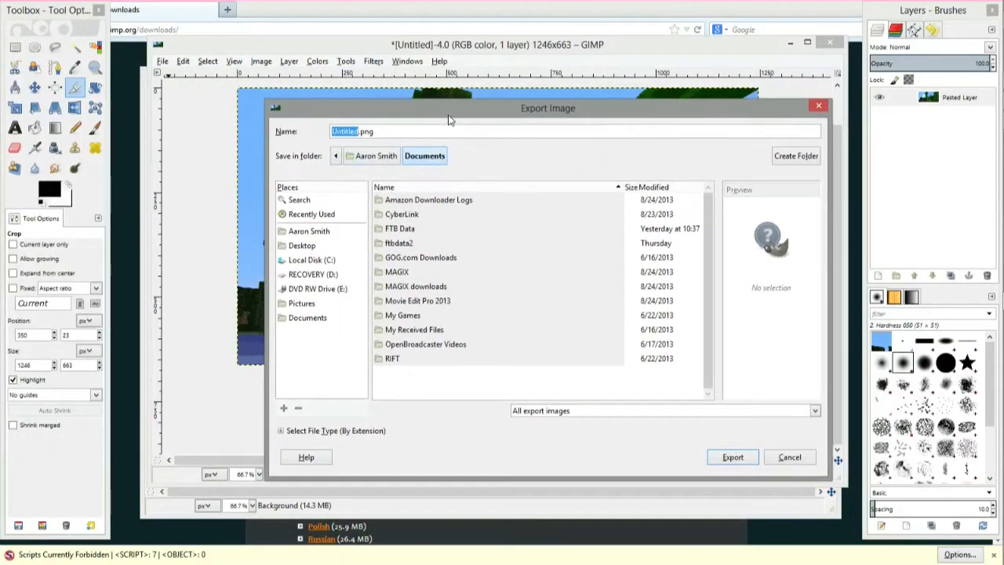
{"action": "type", "text": "Minecraf"}
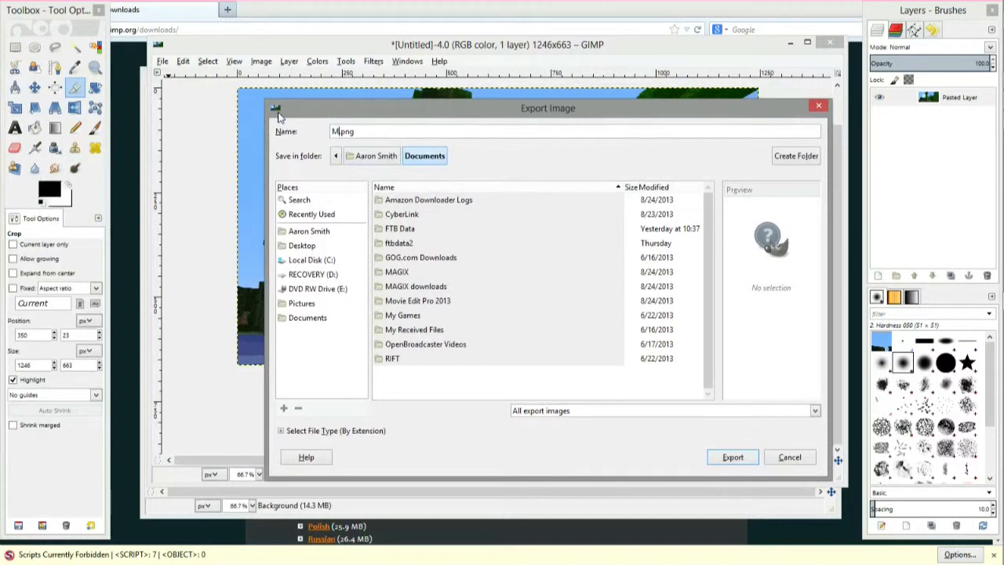
{"action": "type", "text": "tJungle"}
{"action": "left_click_drag", "start_coordinate": [355, 116], "coordinate": [360, 66]}
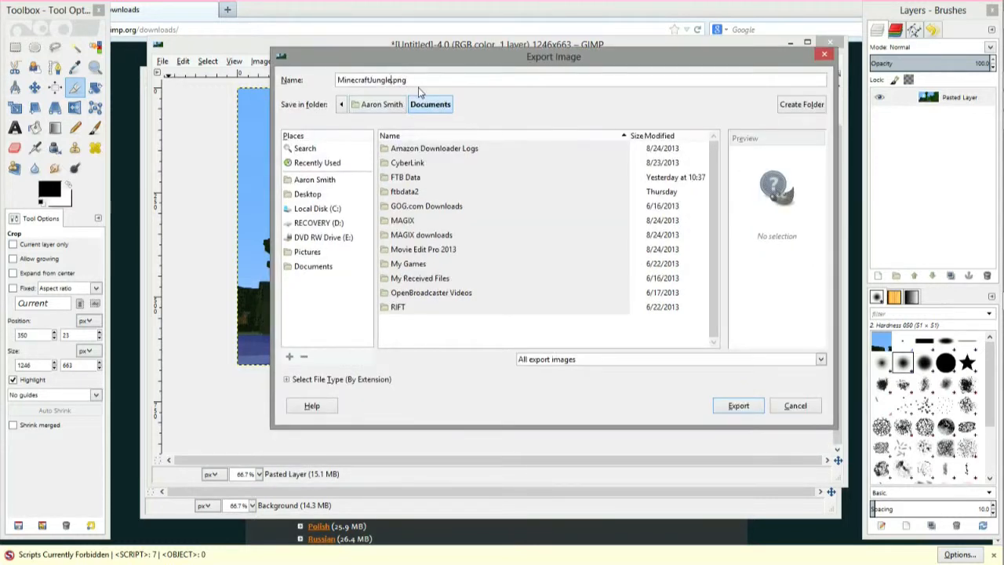
- Try the Photoshop image file type for the export, and settle on JPEG image
{"action": "left_click", "coordinate": [287, 379]}
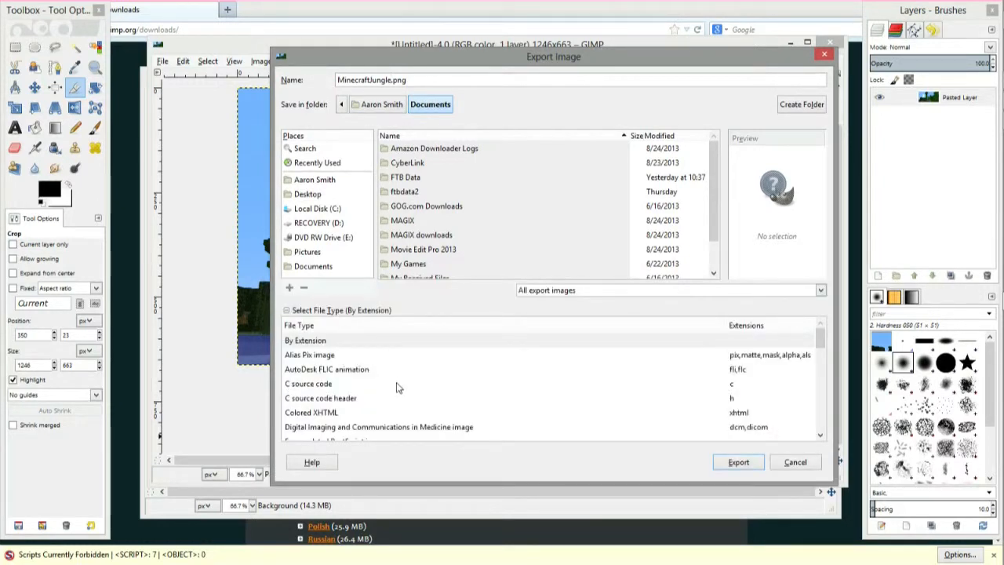
{"action": "left_click_drag", "start_coordinate": [822, 342], "coordinate": [822, 390]}
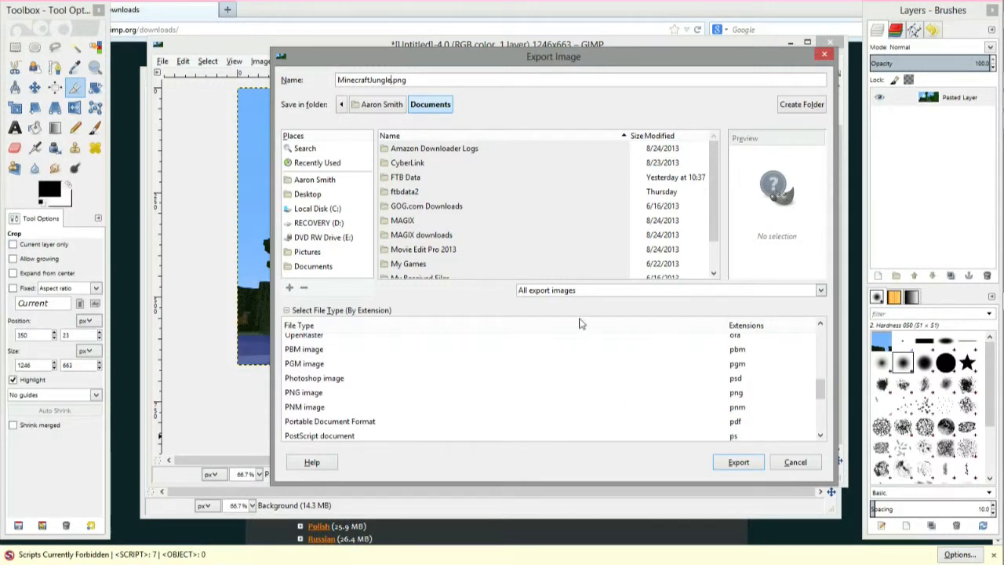
{"action": "left_click", "coordinate": [332, 380]}
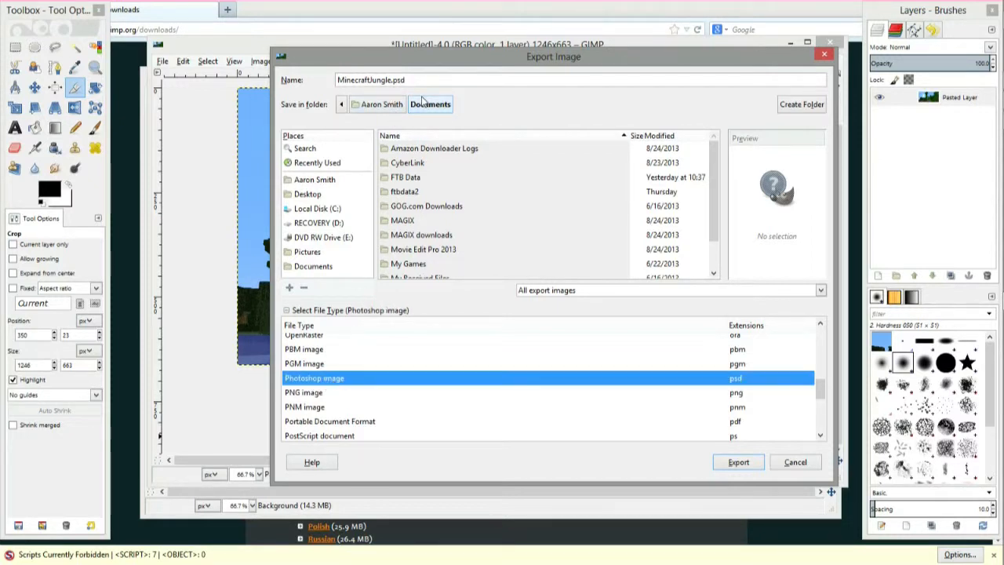
{"action": "left_click_drag", "start_coordinate": [820, 390], "coordinate": [819, 368]}
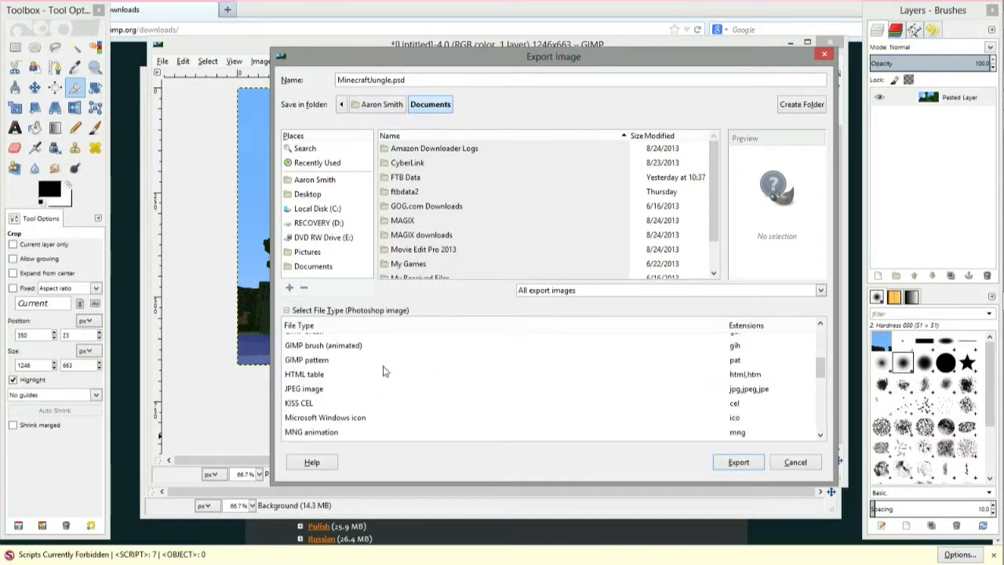
{"action": "left_click", "coordinate": [322, 389]}
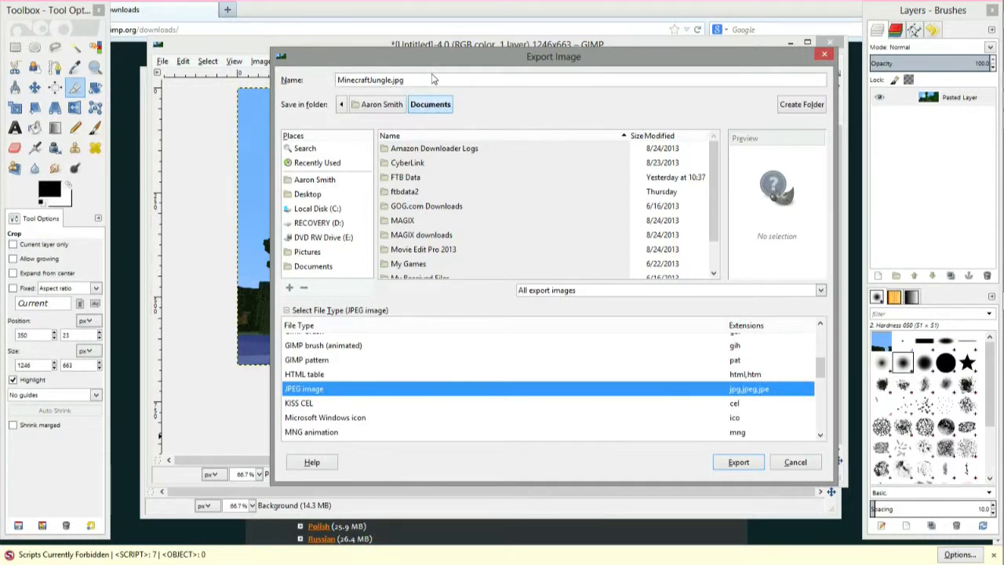
- Check the advanced JPEG options and export MinecraftJungle.jpg with the default settings
{"action": "left_click", "coordinate": [739, 464]}
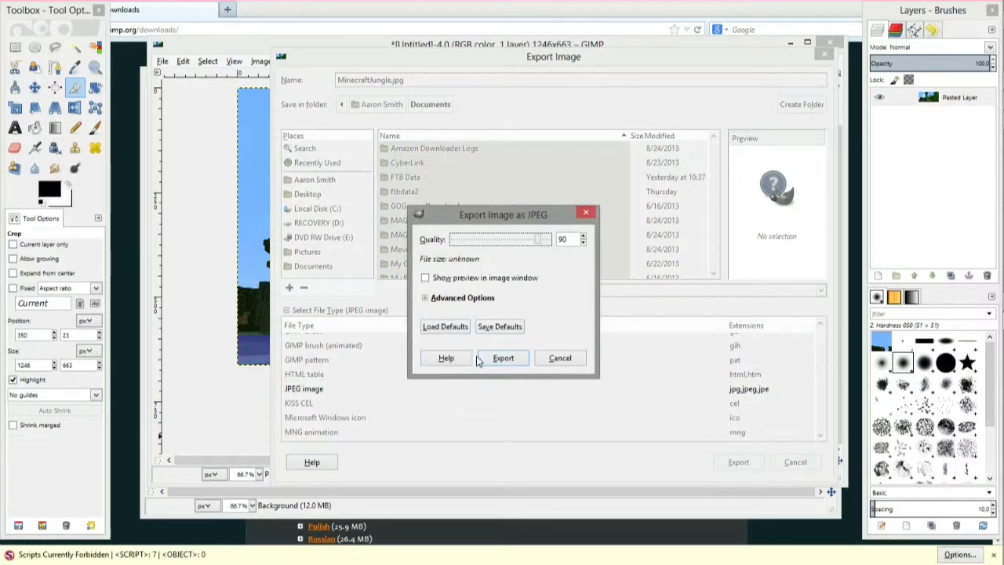
{"action": "left_click", "coordinate": [425, 298]}
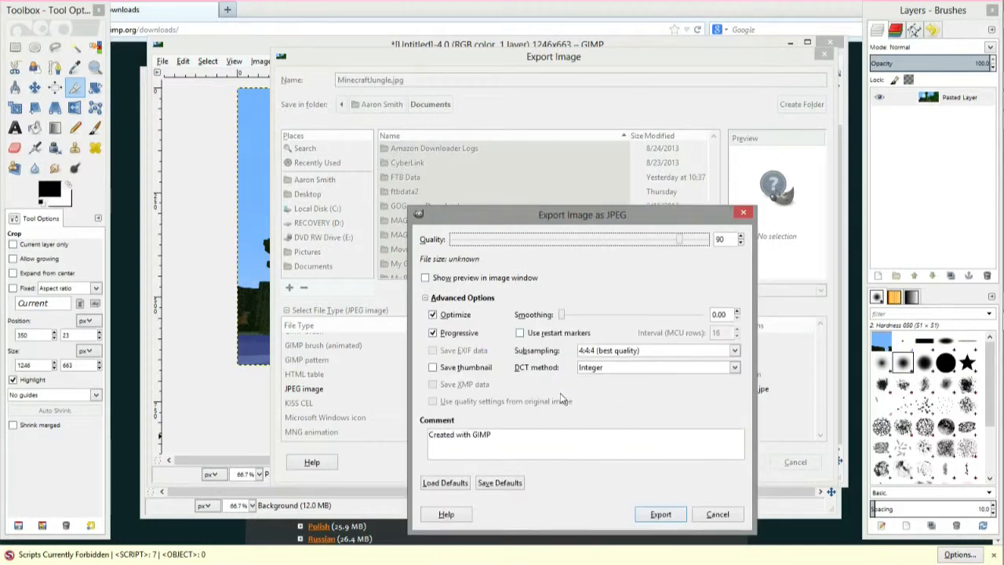
{"action": "left_click", "coordinate": [424, 299]}
{"action": "left_click", "coordinate": [505, 359]}
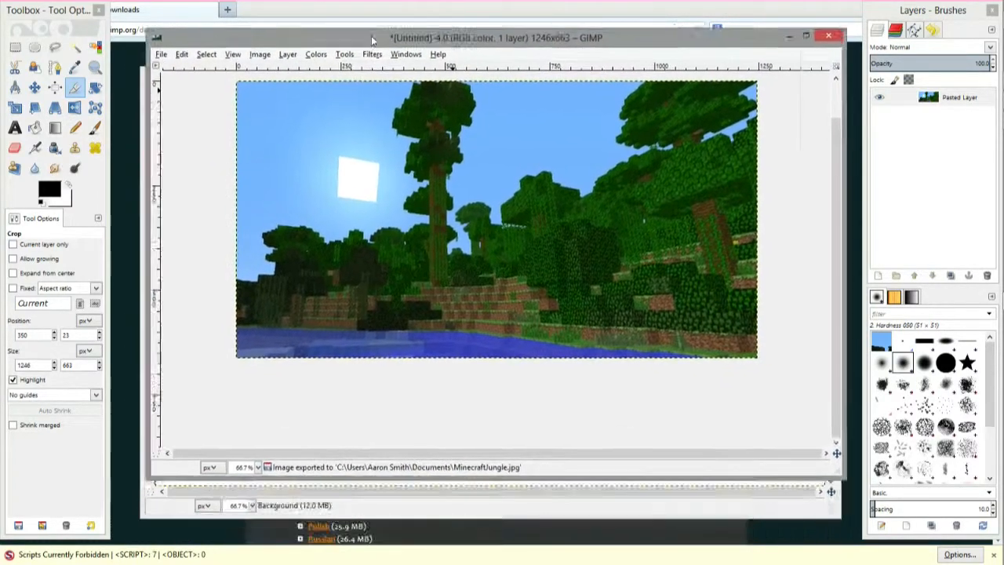
{"action": "left_click_drag", "start_coordinate": [371, 36], "coordinate": [371, 78]}
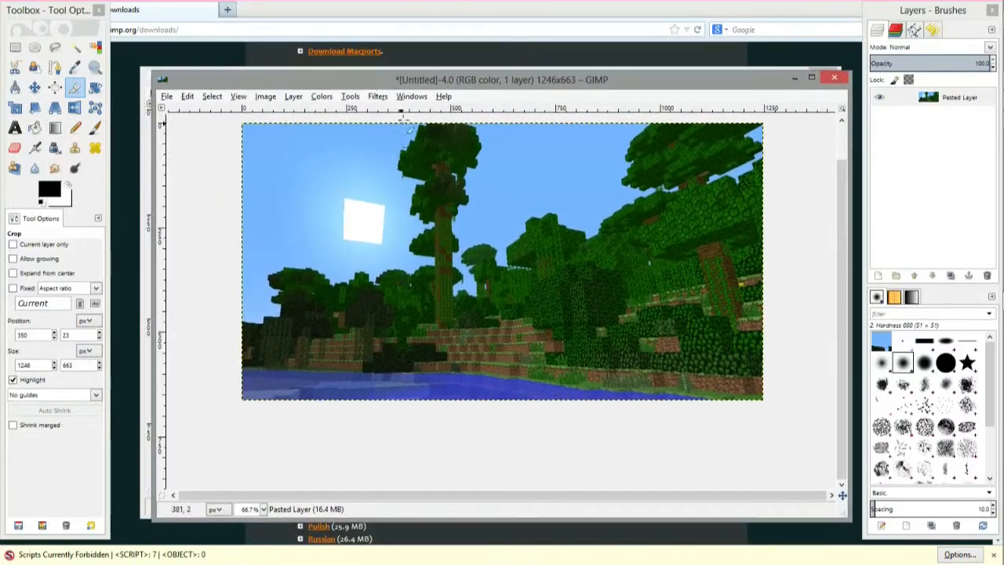